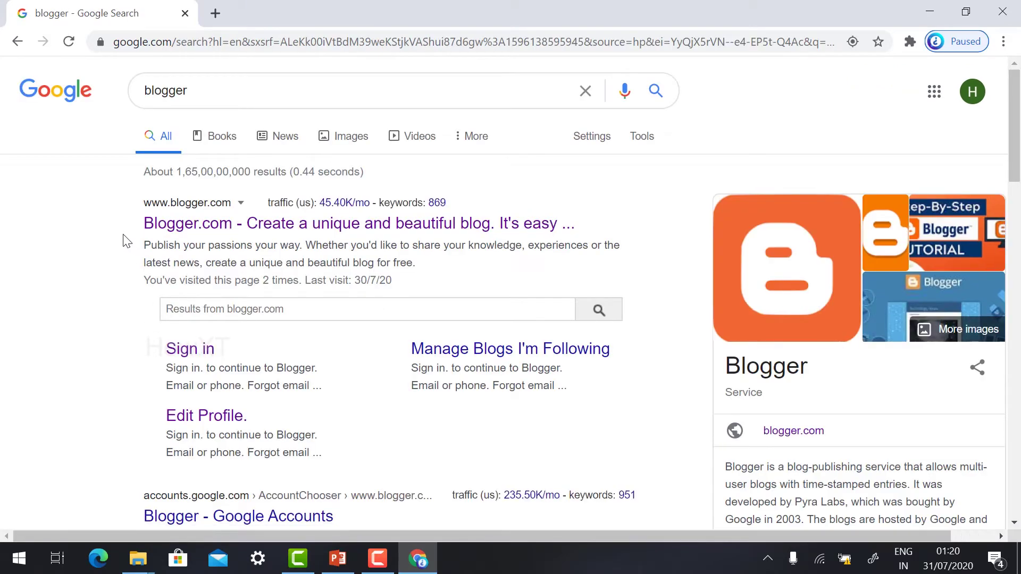
# Step: Open the Blogger.com search result and read through the feature sections of its home page
pyautogui.click(193, 229)
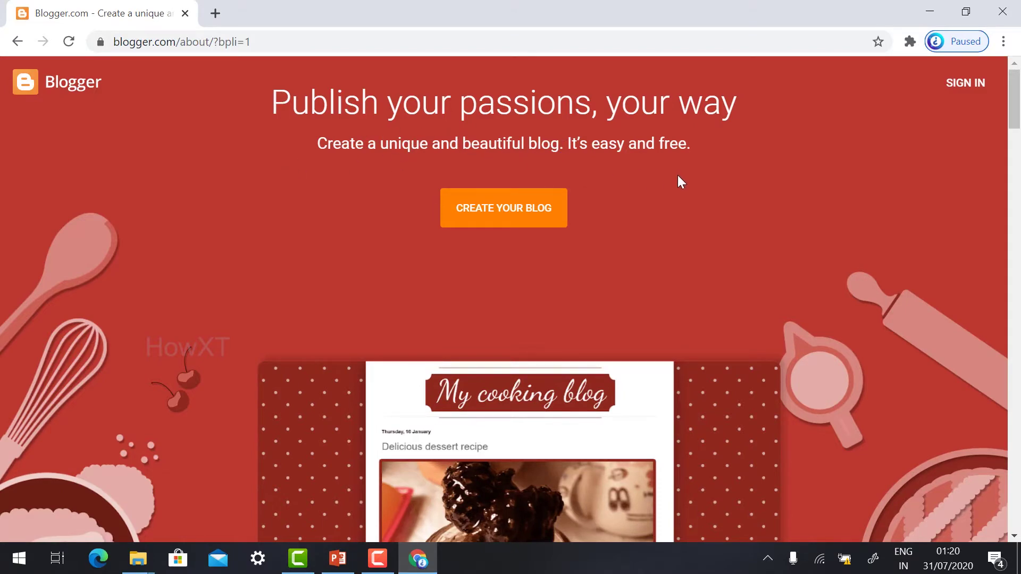
pyautogui.scroll(-10, 678, 181)
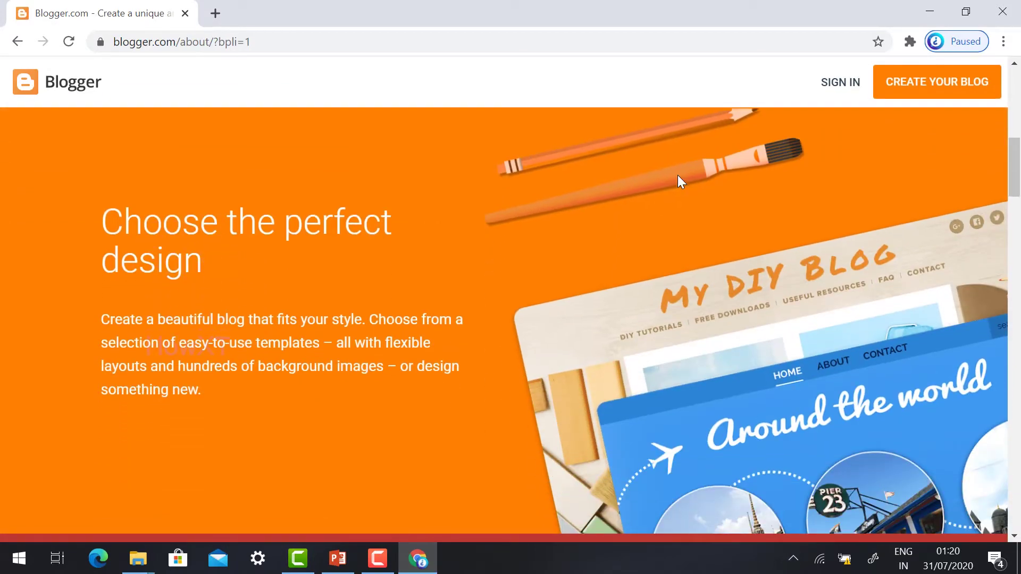
pyautogui.scroll(-2, 677, 174)
pyautogui.scroll(-7, 677, 174)
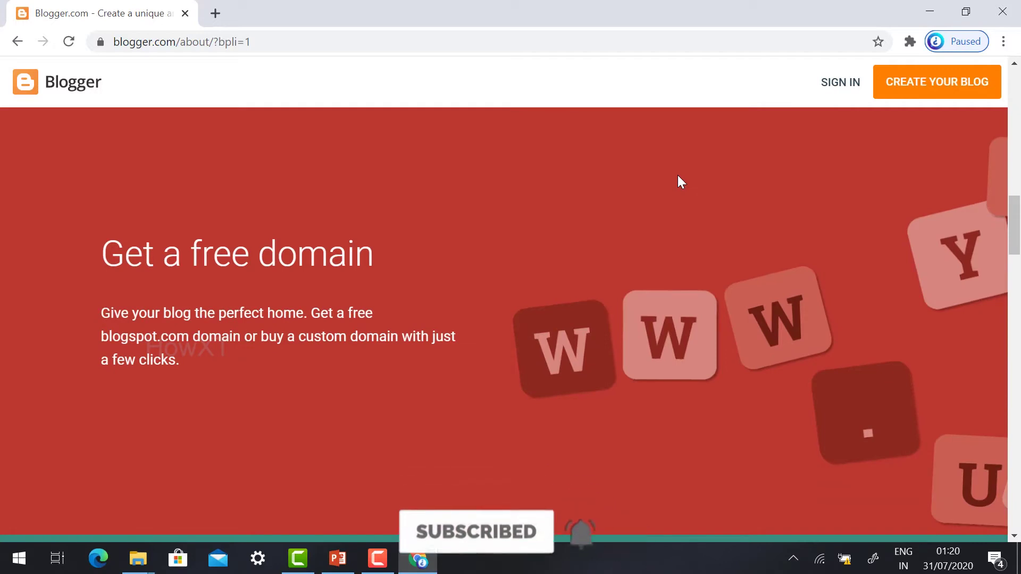
pyautogui.scroll(-2, 677, 174)
pyautogui.scroll(-7, 677, 174)
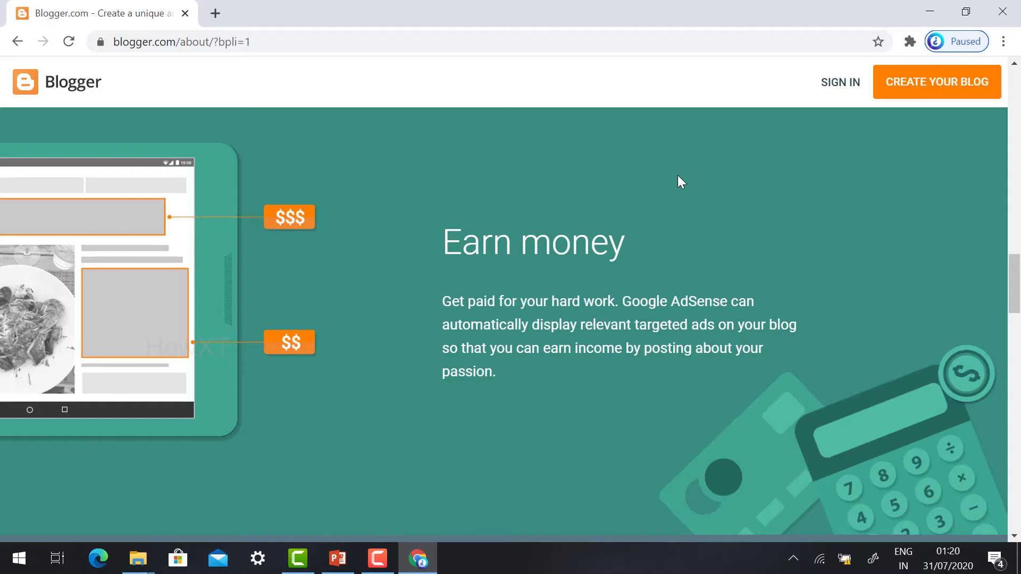
pyautogui.scroll(-9, 678, 176)
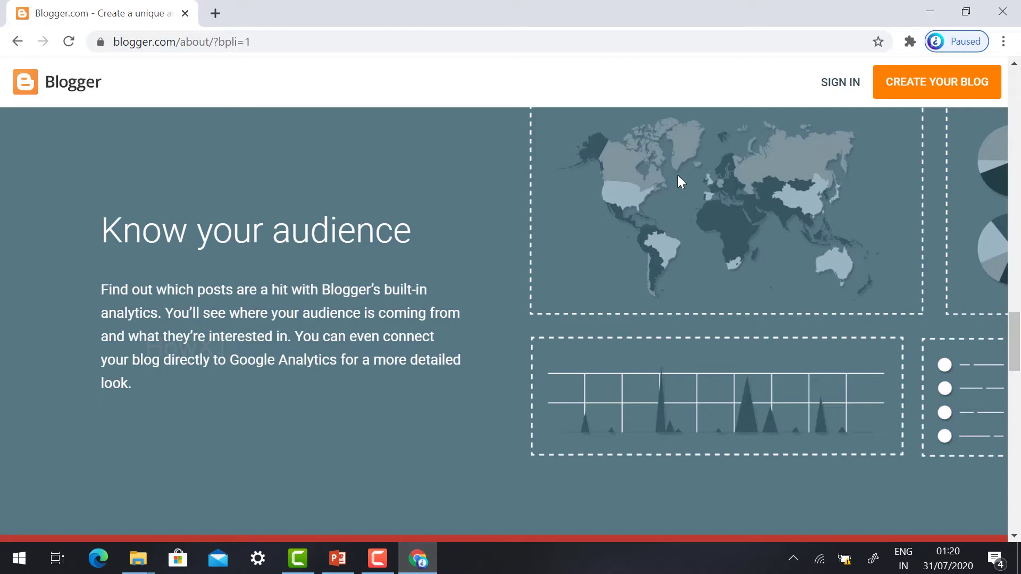
pyautogui.scroll(-9, 677, 174)
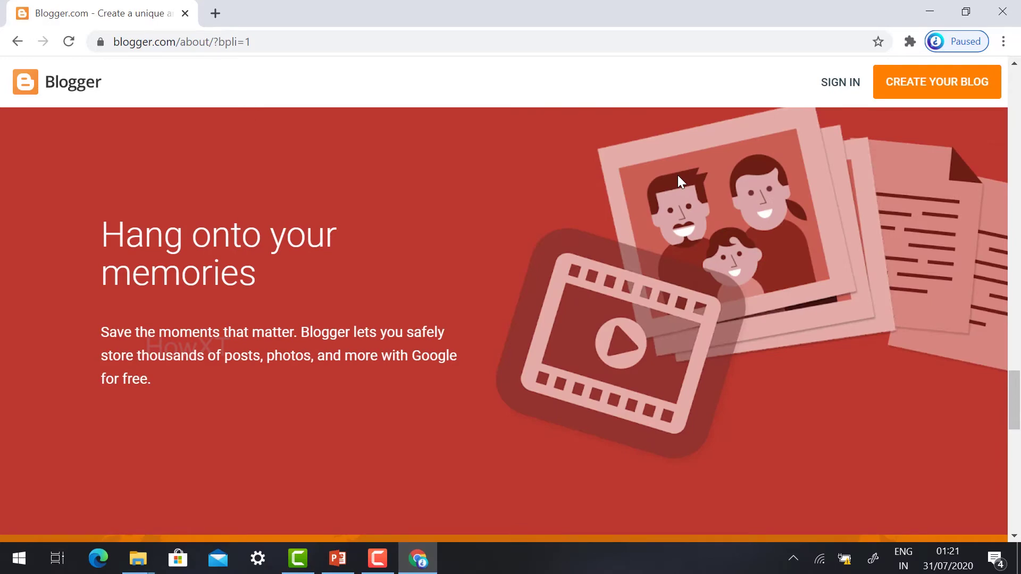
pyautogui.scroll(-9, 687, 171)
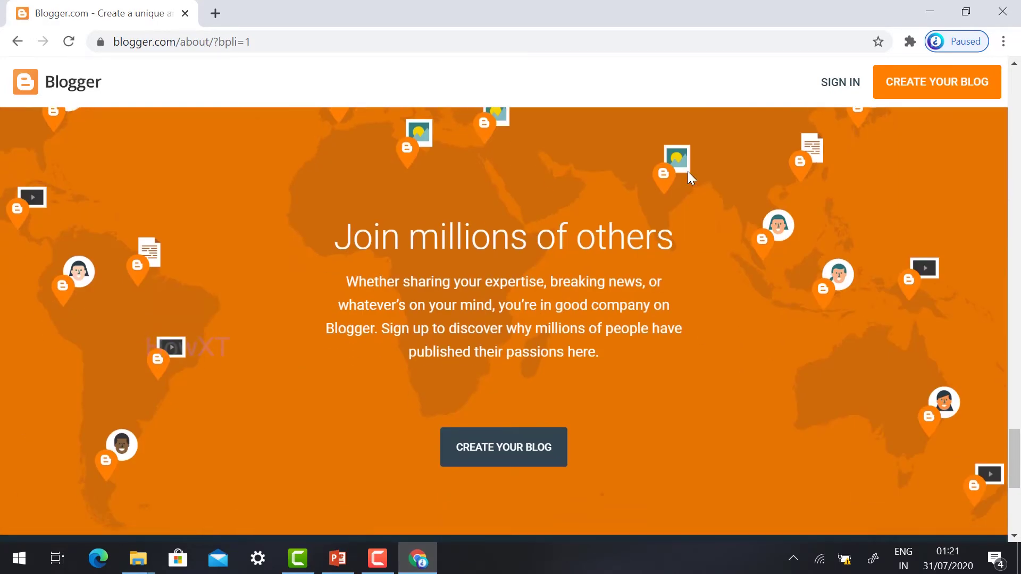
pyautogui.scroll(-5, 687, 172)
pyautogui.scroll(4, 688, 171)
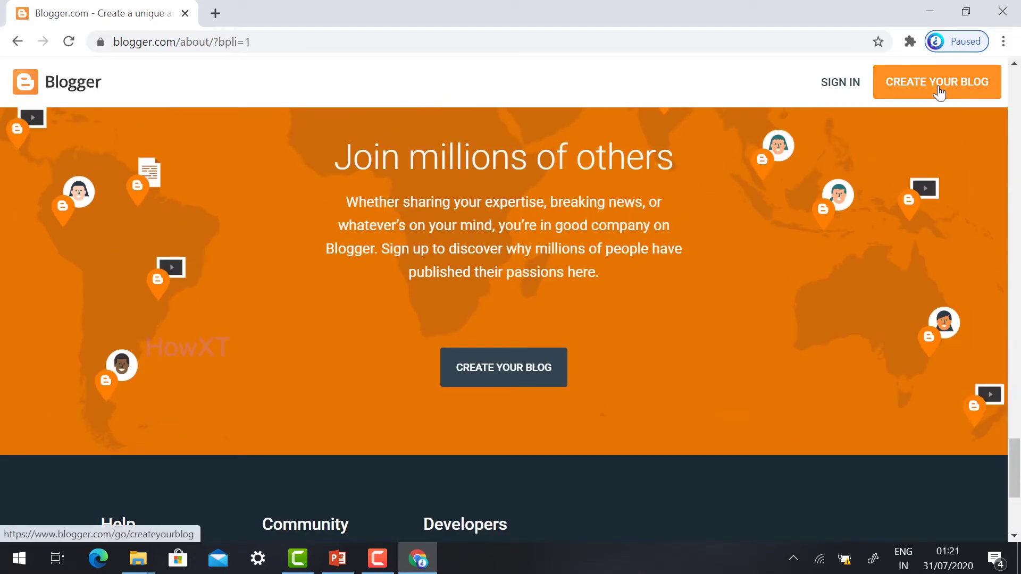
# Step: Start creating a blog and verify the Google account by entering its password
pyautogui.click(938, 93)
pyautogui.write('•••••••••••')
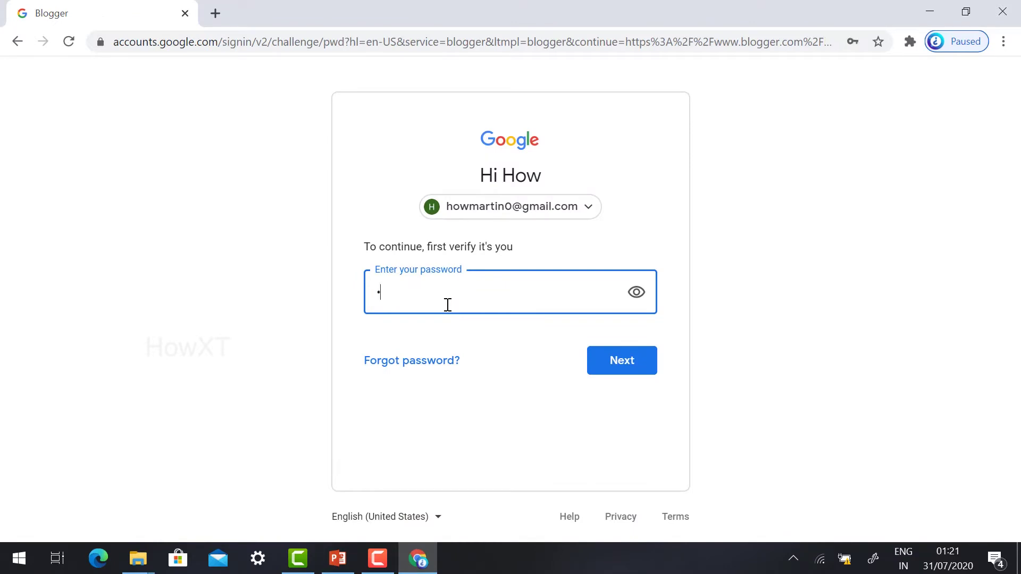
pyautogui.press('Return')
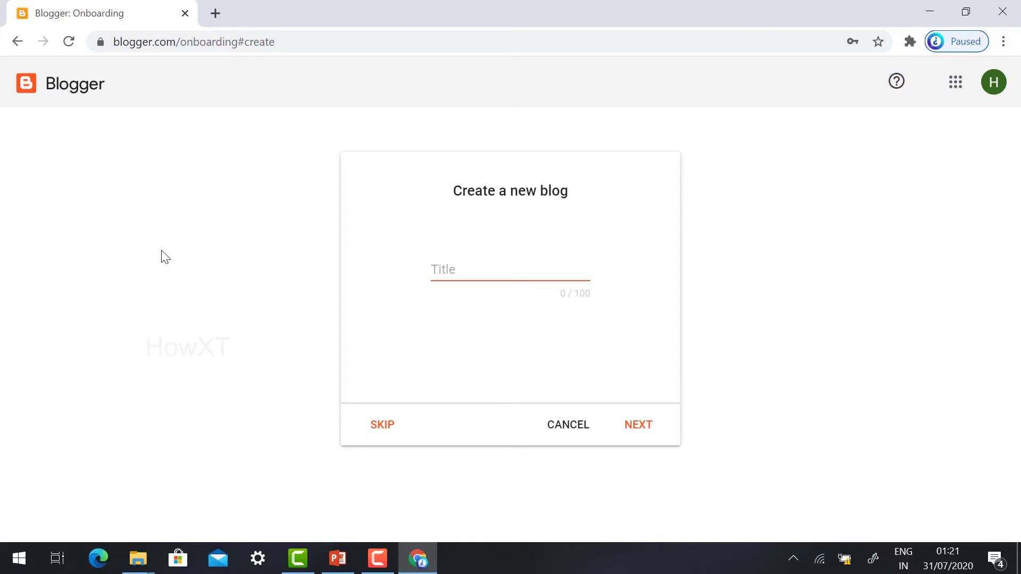
# Step: Title the new blog "Computer Technology" and continue to the address entry
pyautogui.click(479, 269)
pyautogui.write('Dai')
pyautogui.press('BackSpace')
pyautogui.press('BackSpace')
pyautogui.press('BackSpace')
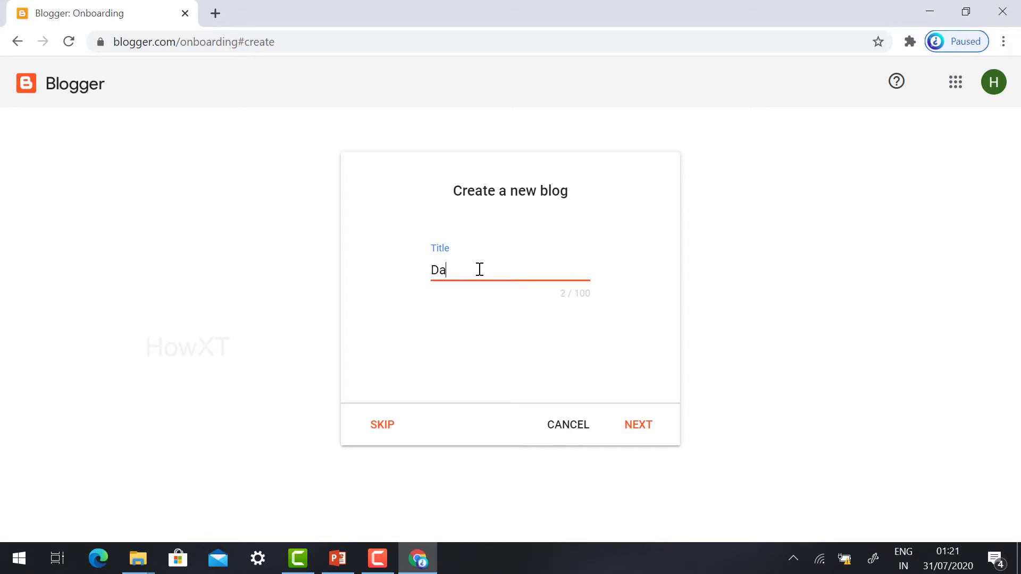
pyautogui.write('Computer Technology')
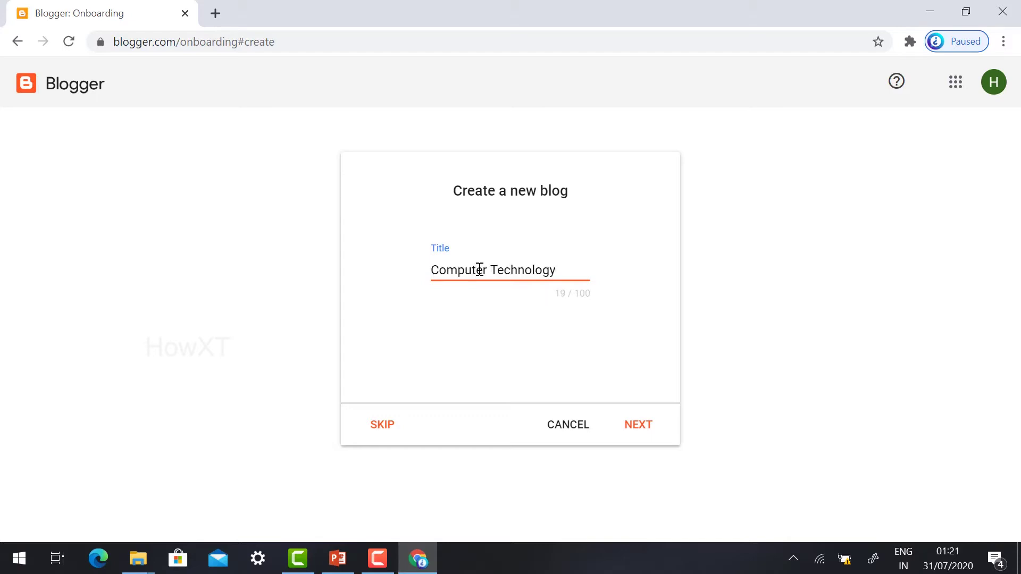
pyautogui.click(632, 427)
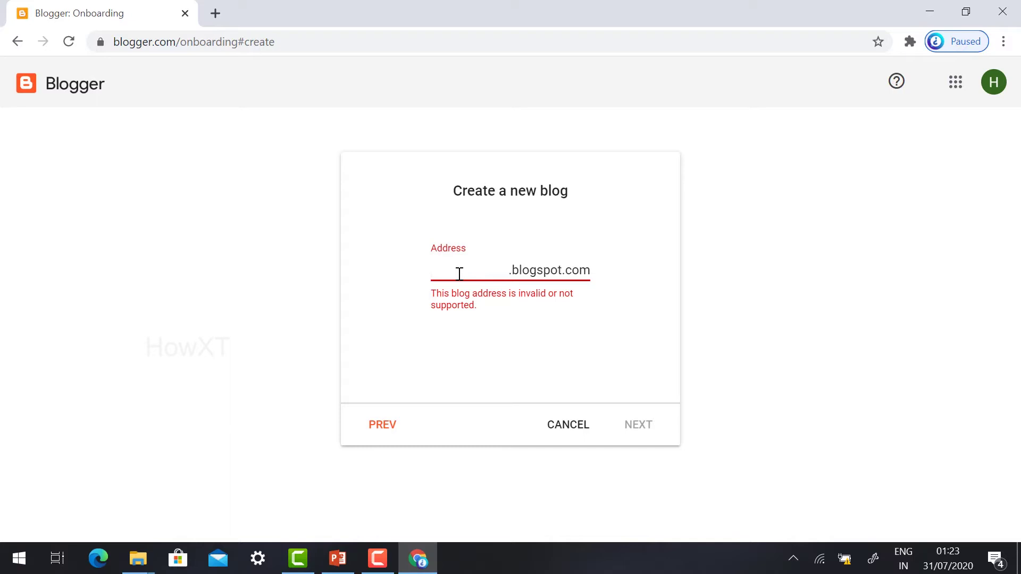
# Step: Enter the blog's blogspot.com address and the profile display name, and finish creating the blog
pyautogui.write('howmartin')
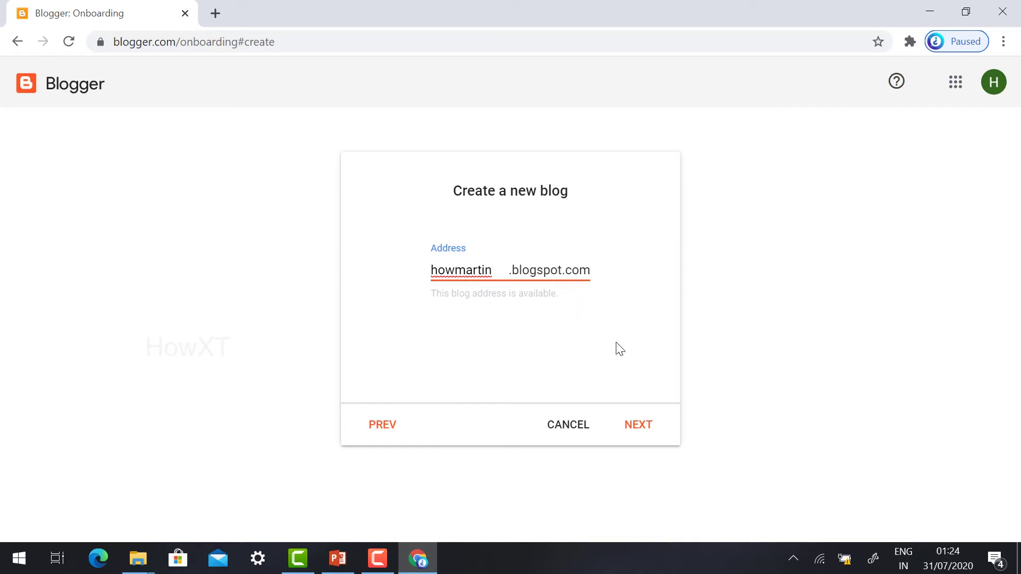
pyautogui.click(640, 426)
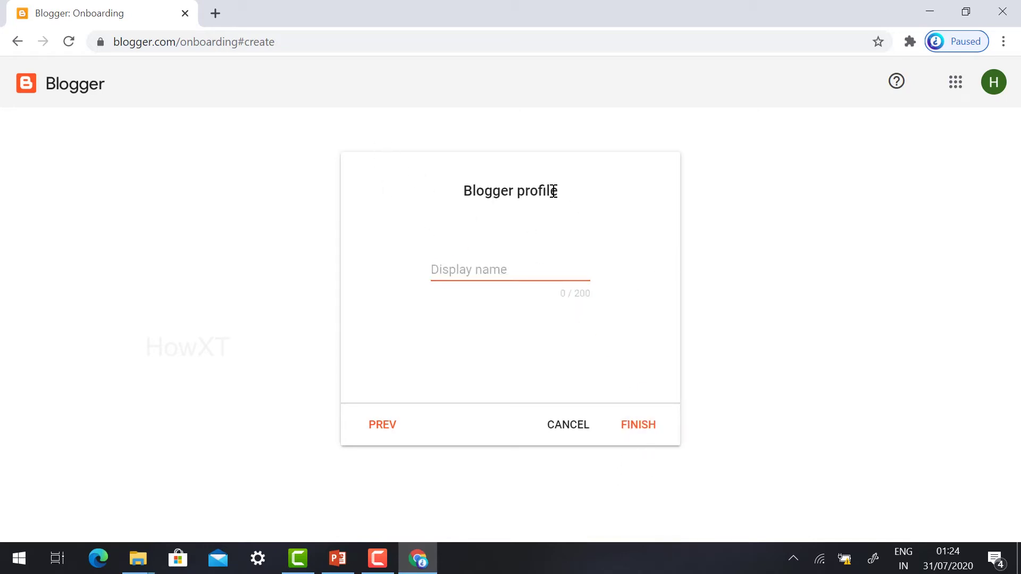
pyautogui.click(474, 274)
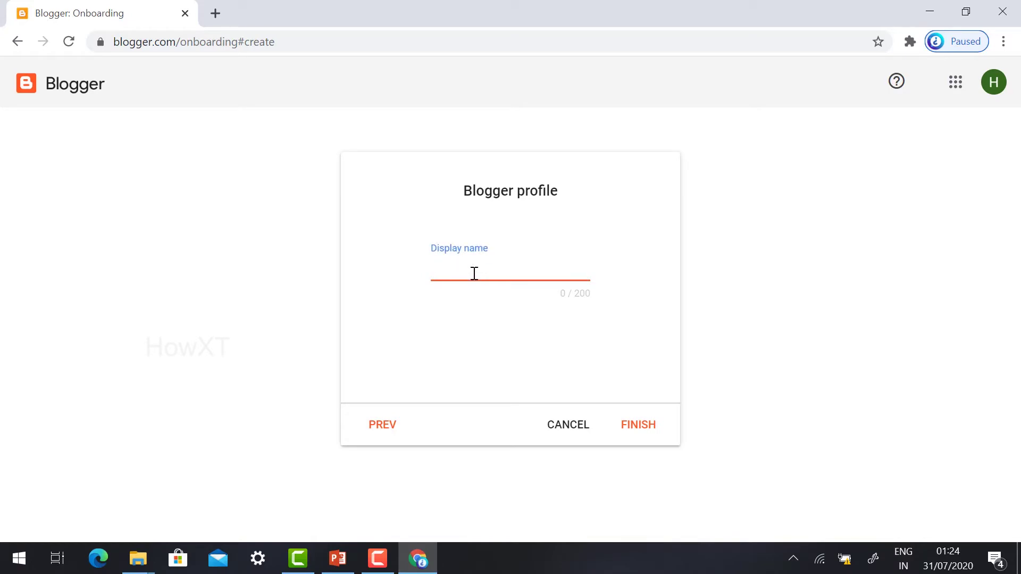
pyautogui.write('H')
pyautogui.press('BackSpace')
pyautogui.write('Martin Post')
pyautogui.click(642, 430)
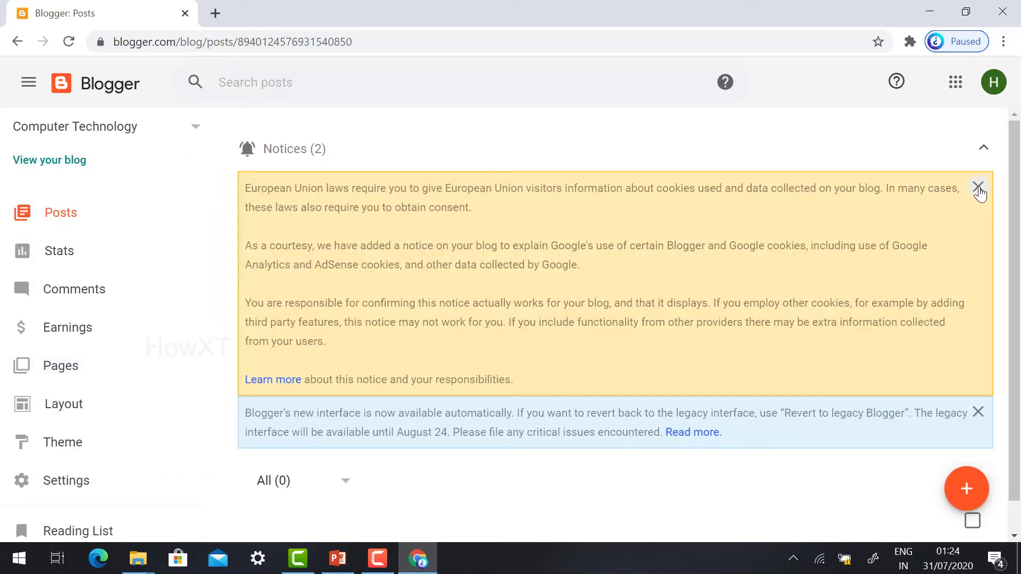
# Step: Dismiss the cookie notice and the new-interface notice above the blog's post list
pyautogui.click(977, 187)
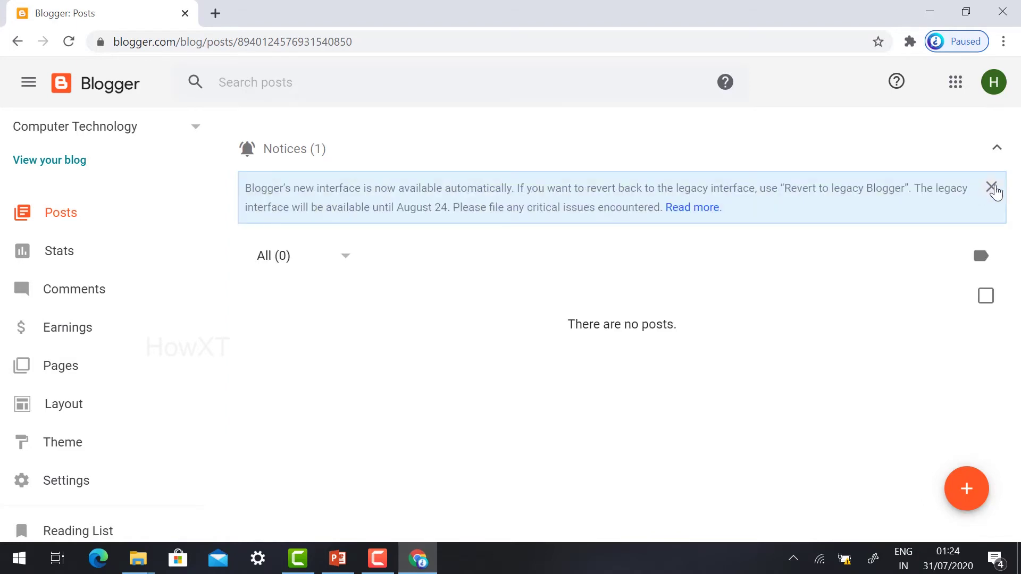
pyautogui.click(991, 189)
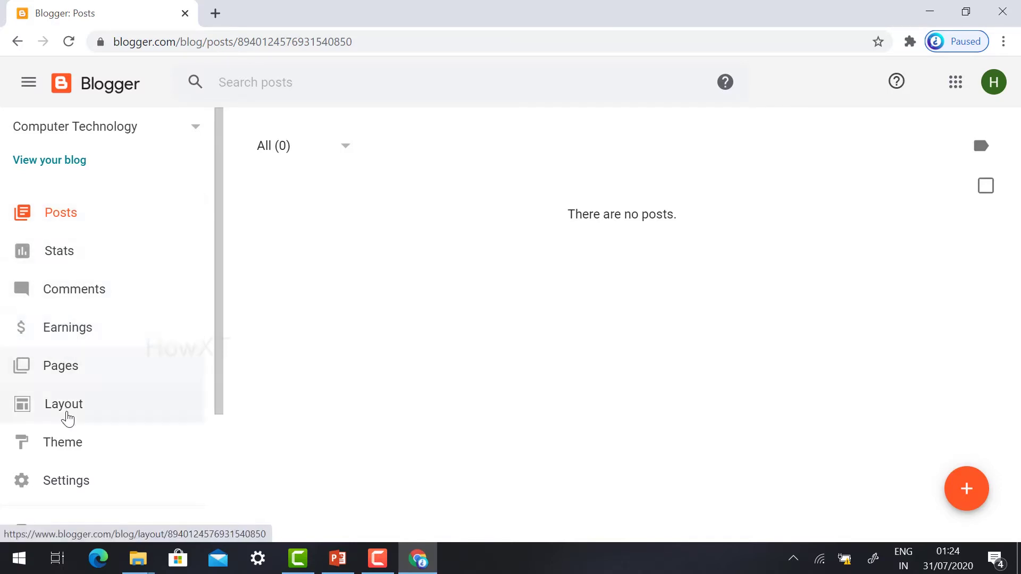
pyautogui.scroll(-3, 73, 441)
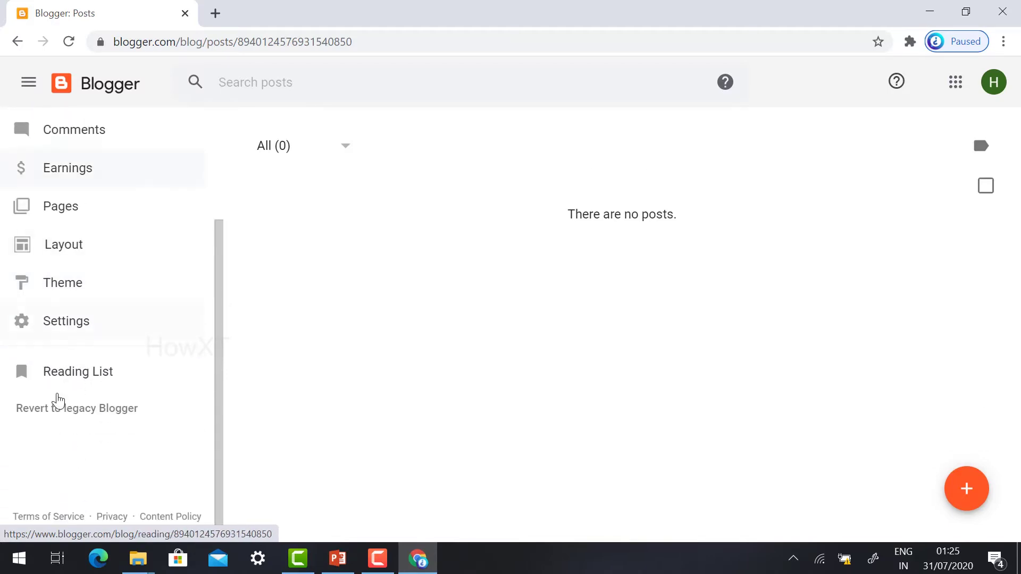
pyautogui.scroll(3, 57, 319)
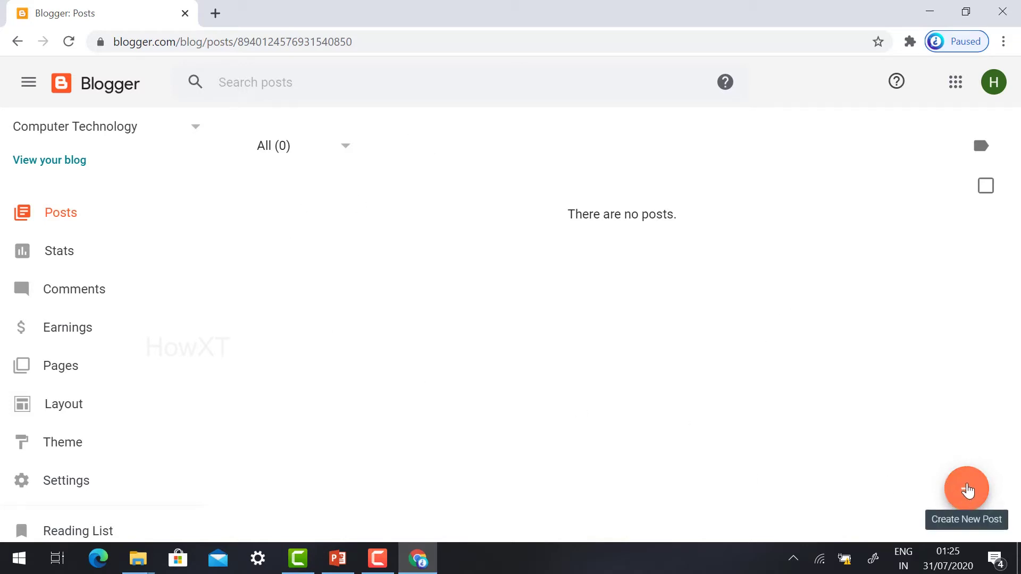
# Step: Create a new post with the body text "Computer Technology Learning", correcting the misspelled last word
pyautogui.click(967, 488)
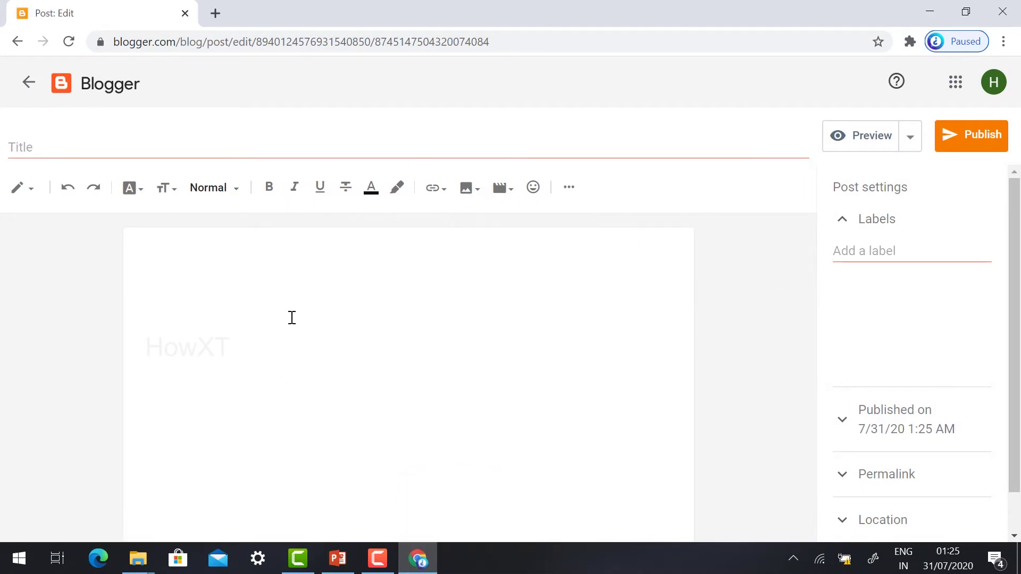
pyautogui.click(193, 276)
pyautogui.write('Computer')
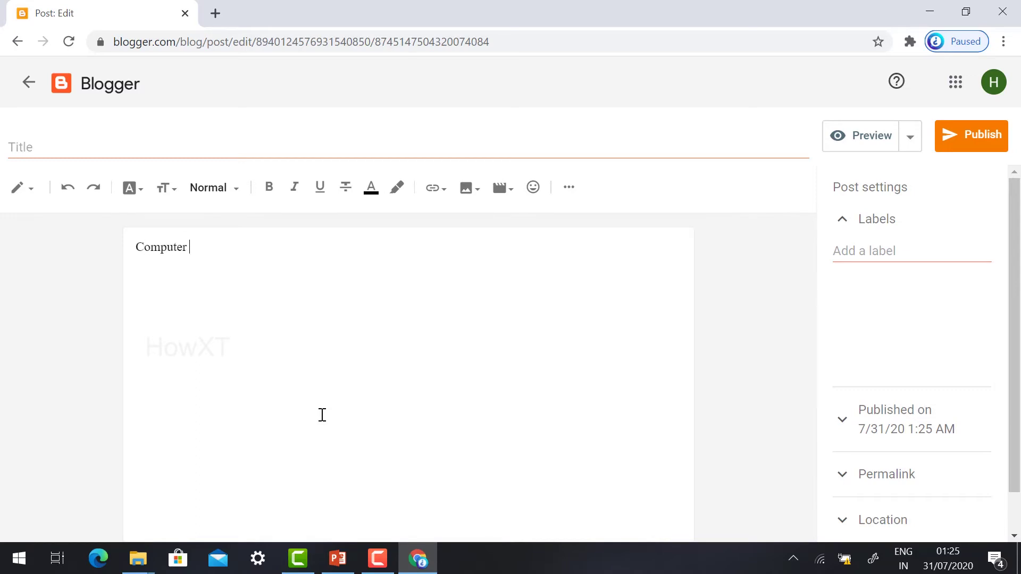
pyautogui.write(' Technology Learining')
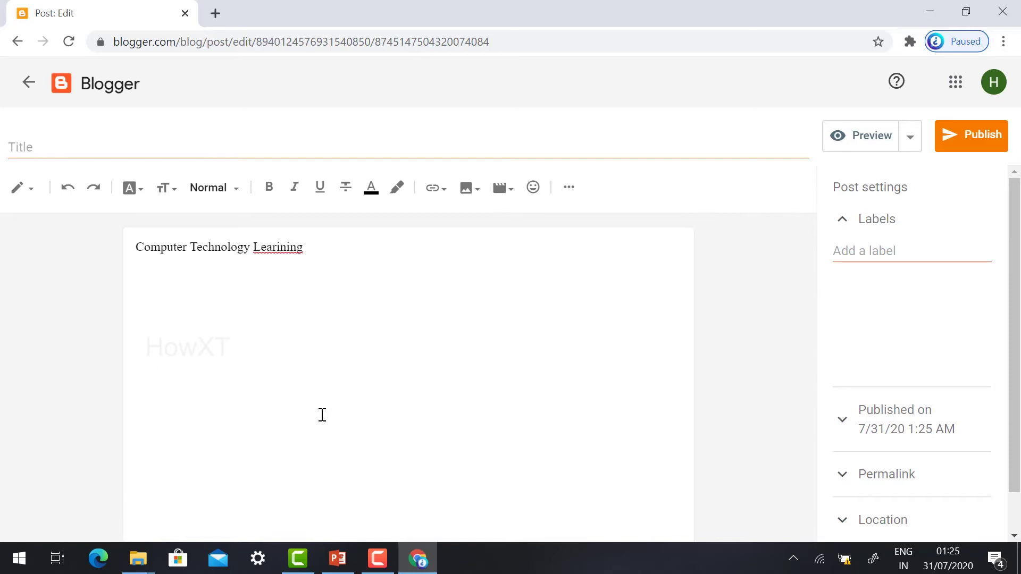
pyautogui.rightClick(273, 246)
pyautogui.click(329, 259)
# Step: Add the line "This post is used for how to self evaluate your self" below the first line of the post
pyautogui.press('Return')
pyautogui.click(477, 193)
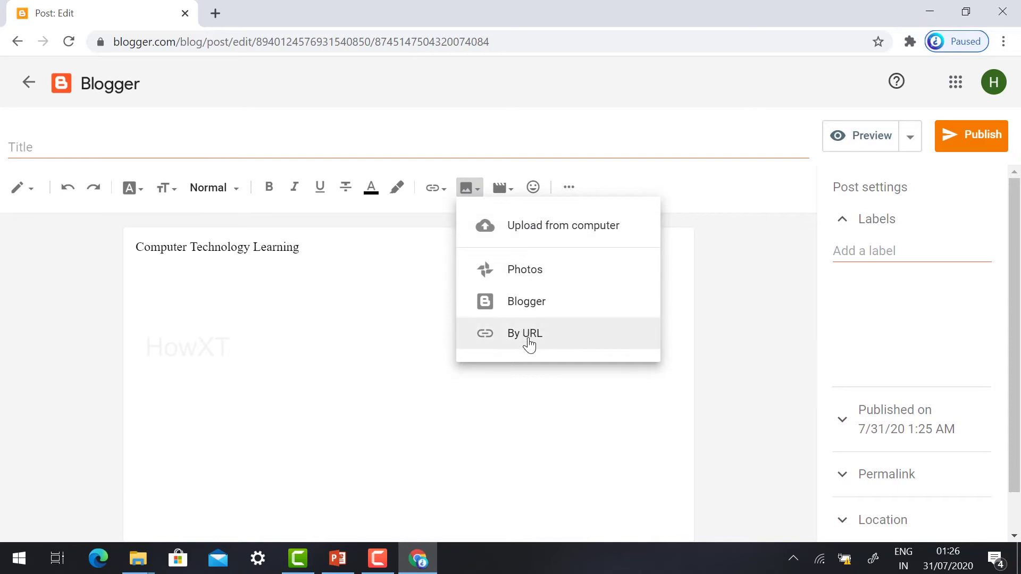
pyautogui.click(530, 235)
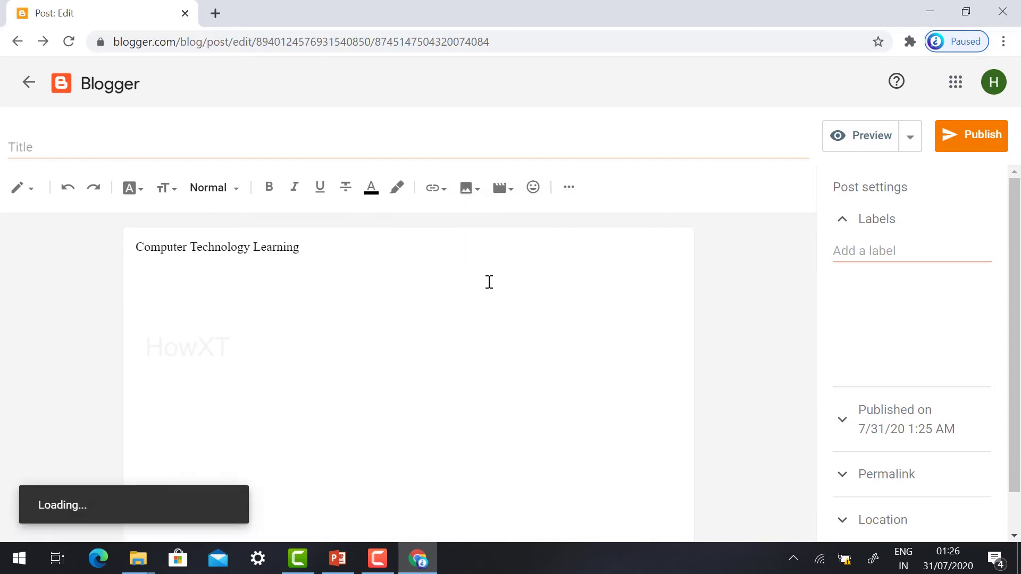
pyautogui.write('This post is used for how to self evaluate your self')
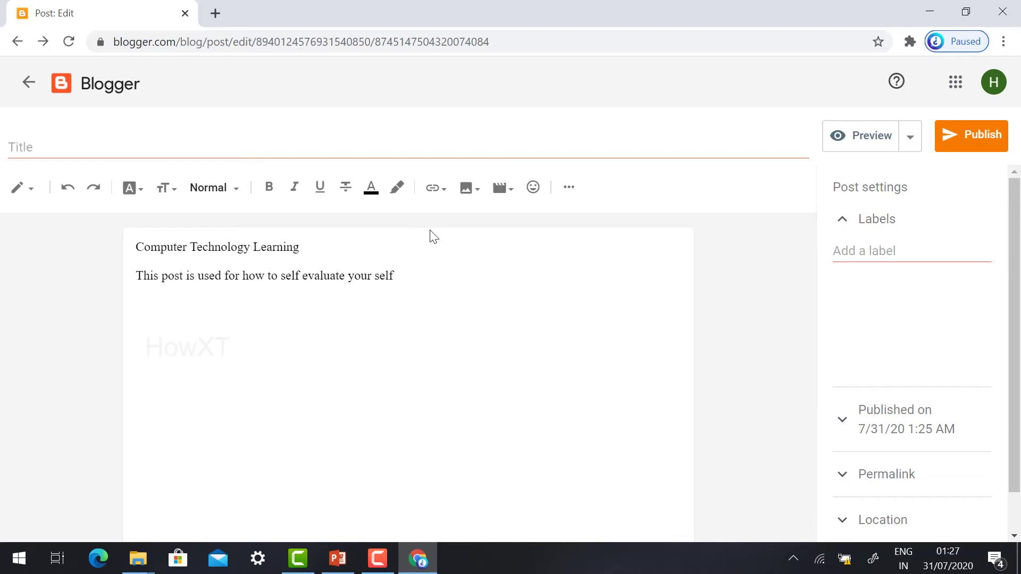
# Step: Start adding a YouTube video to the post and copy the link of HowXT's video "How to Self Evaluate Yourself" from YouTube
pyautogui.click(511, 190)
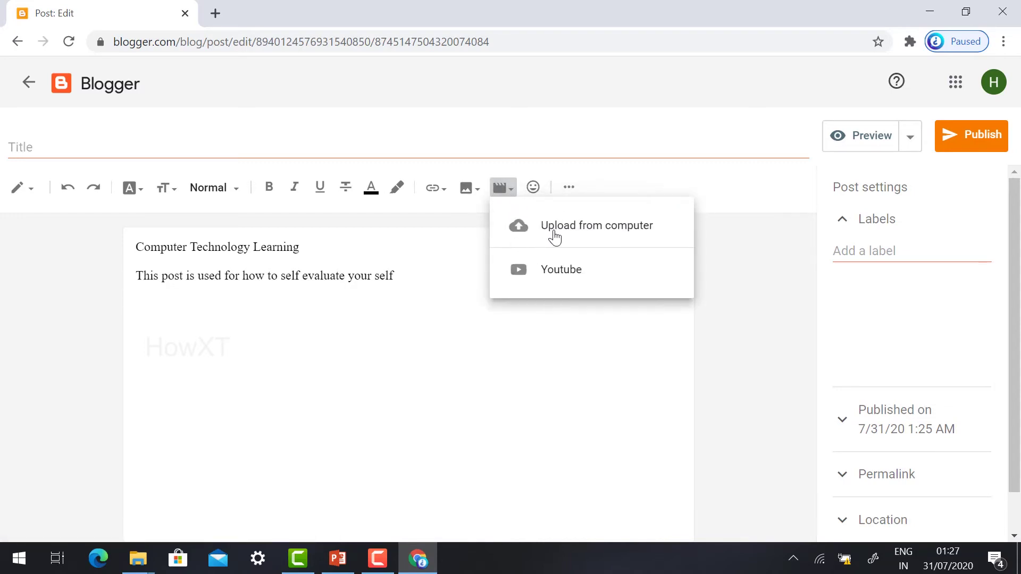
pyautogui.click(561, 276)
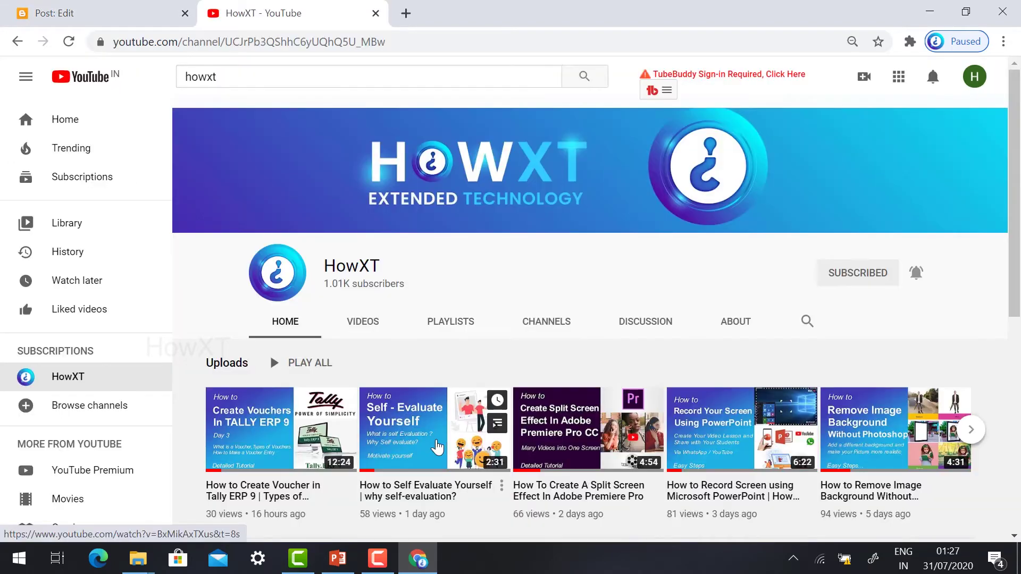
pyautogui.click(437, 448)
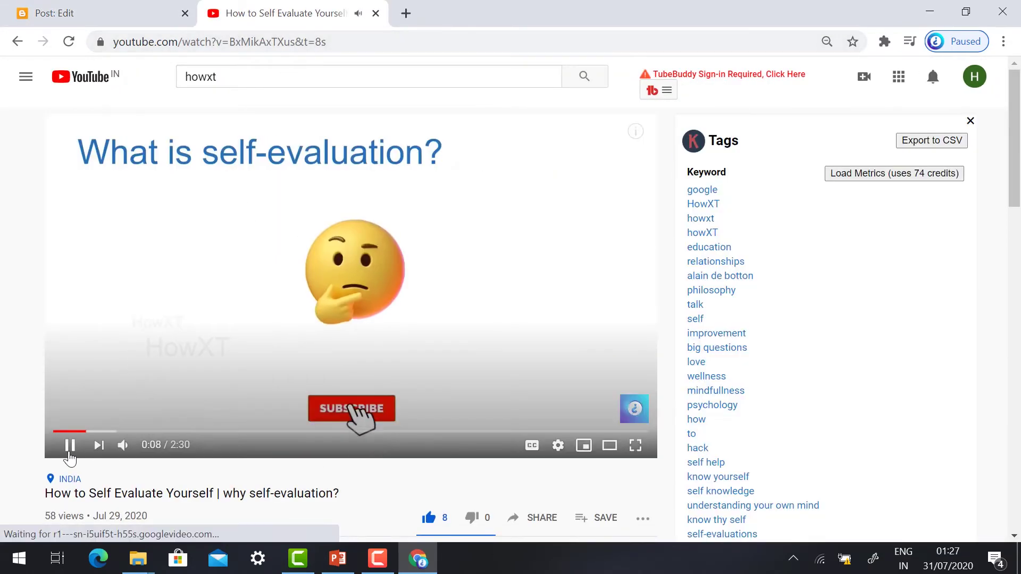
pyautogui.click(69, 447)
pyautogui.click(346, 42)
pyautogui.hotkey('ctrl', 'c')
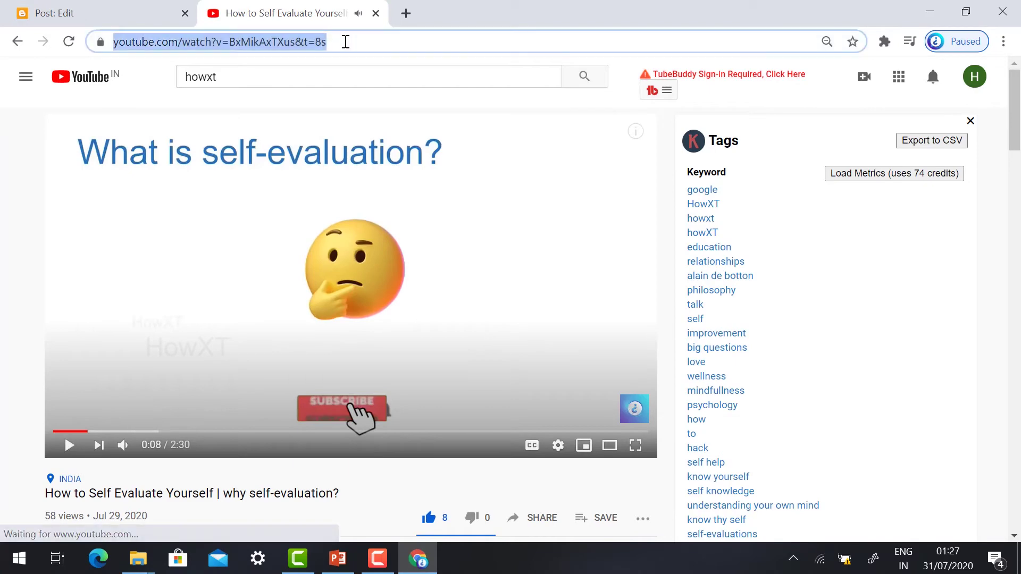
# Step: Return to the Blogger post, search for the video by its copied link, and insert the matching video below the text
pyautogui.click(109, 14)
pyautogui.hotkey('ctrl', 'v')
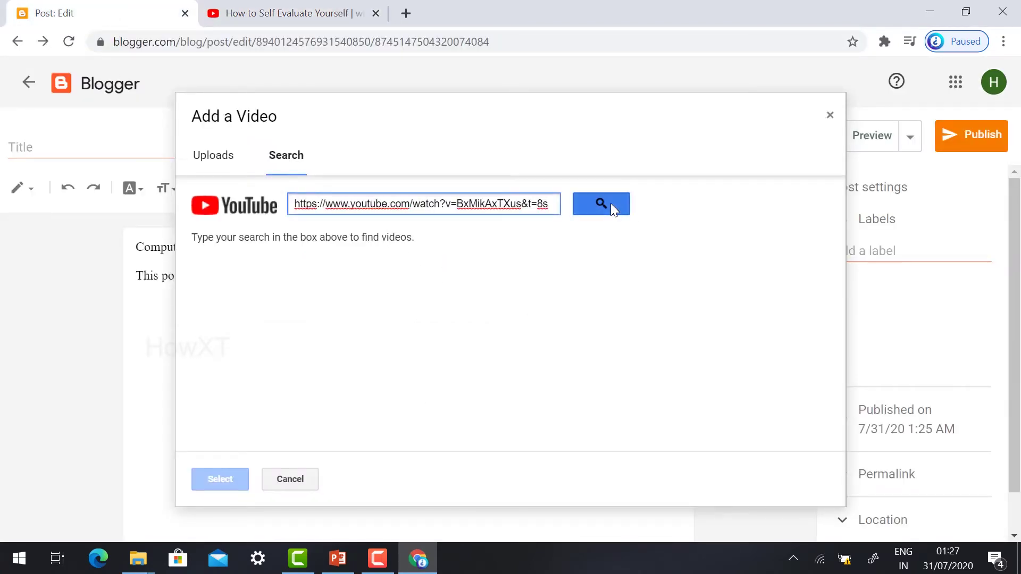
pyautogui.click(595, 208)
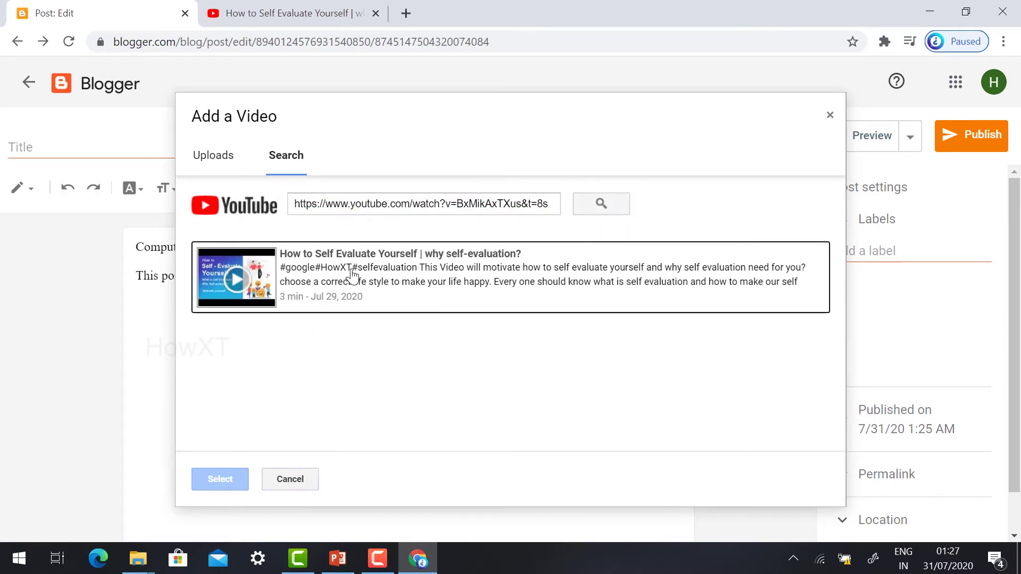
pyautogui.click(408, 301)
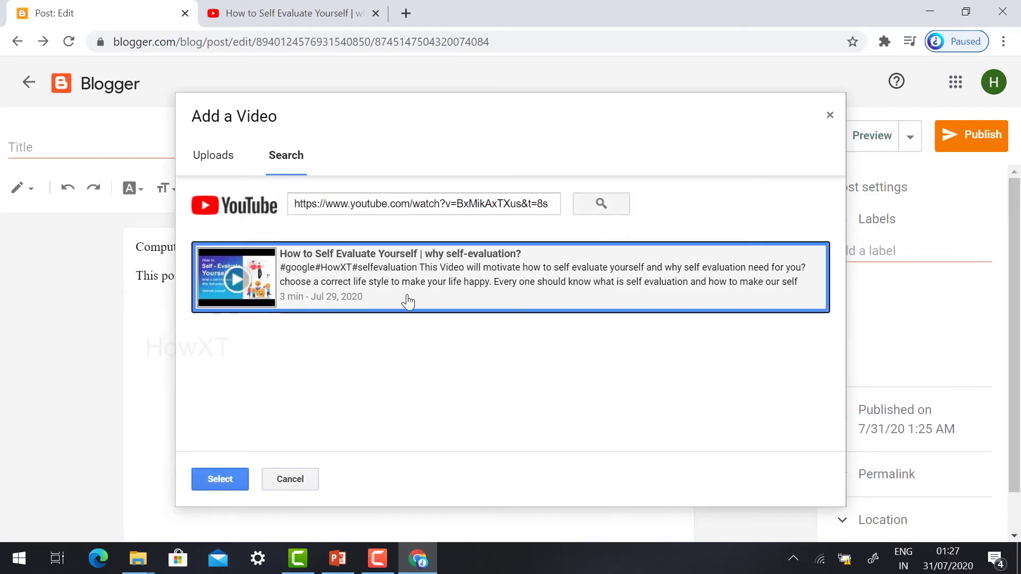
pyautogui.click(228, 480)
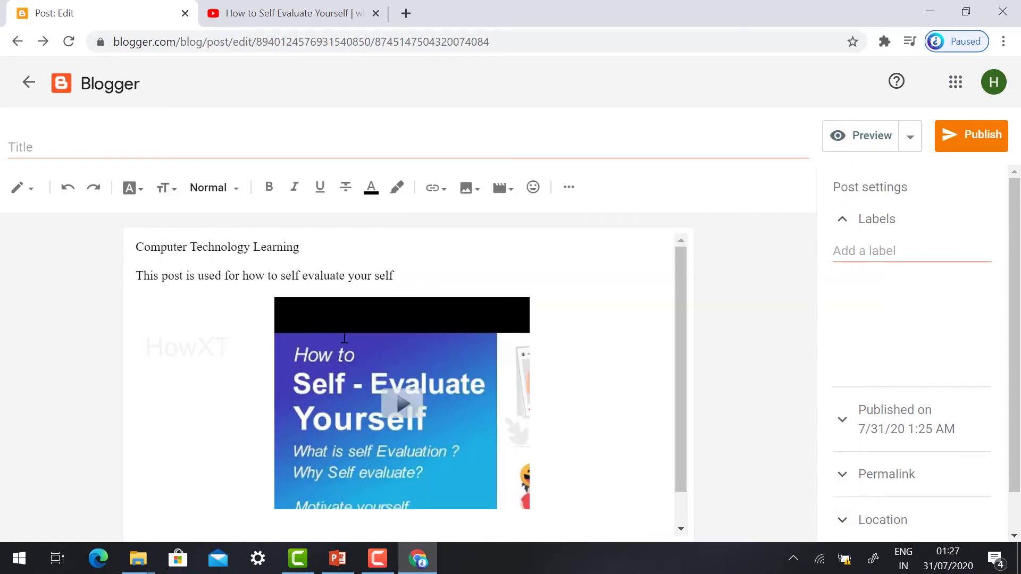
pyautogui.scroll(1, 559, 498)
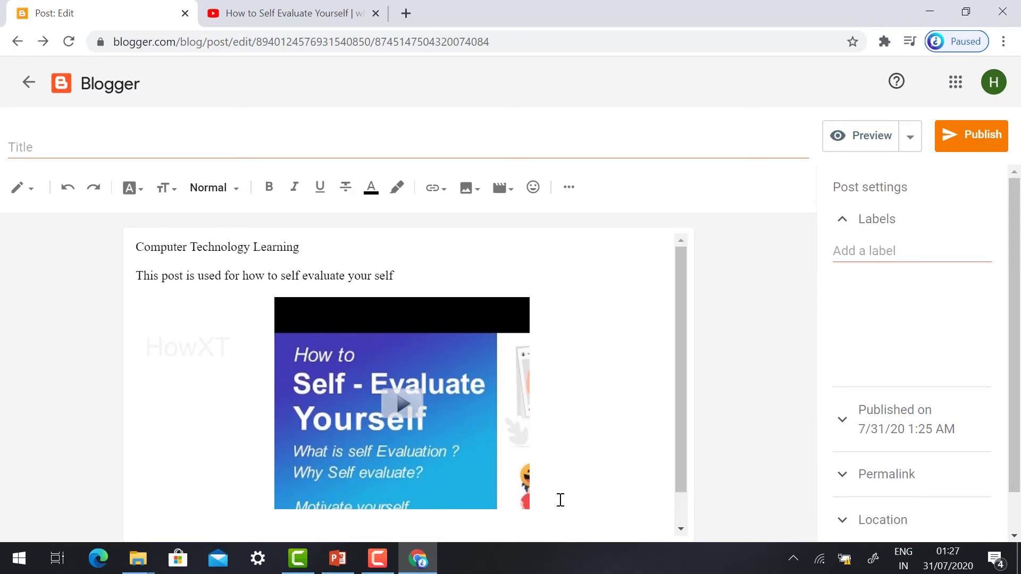